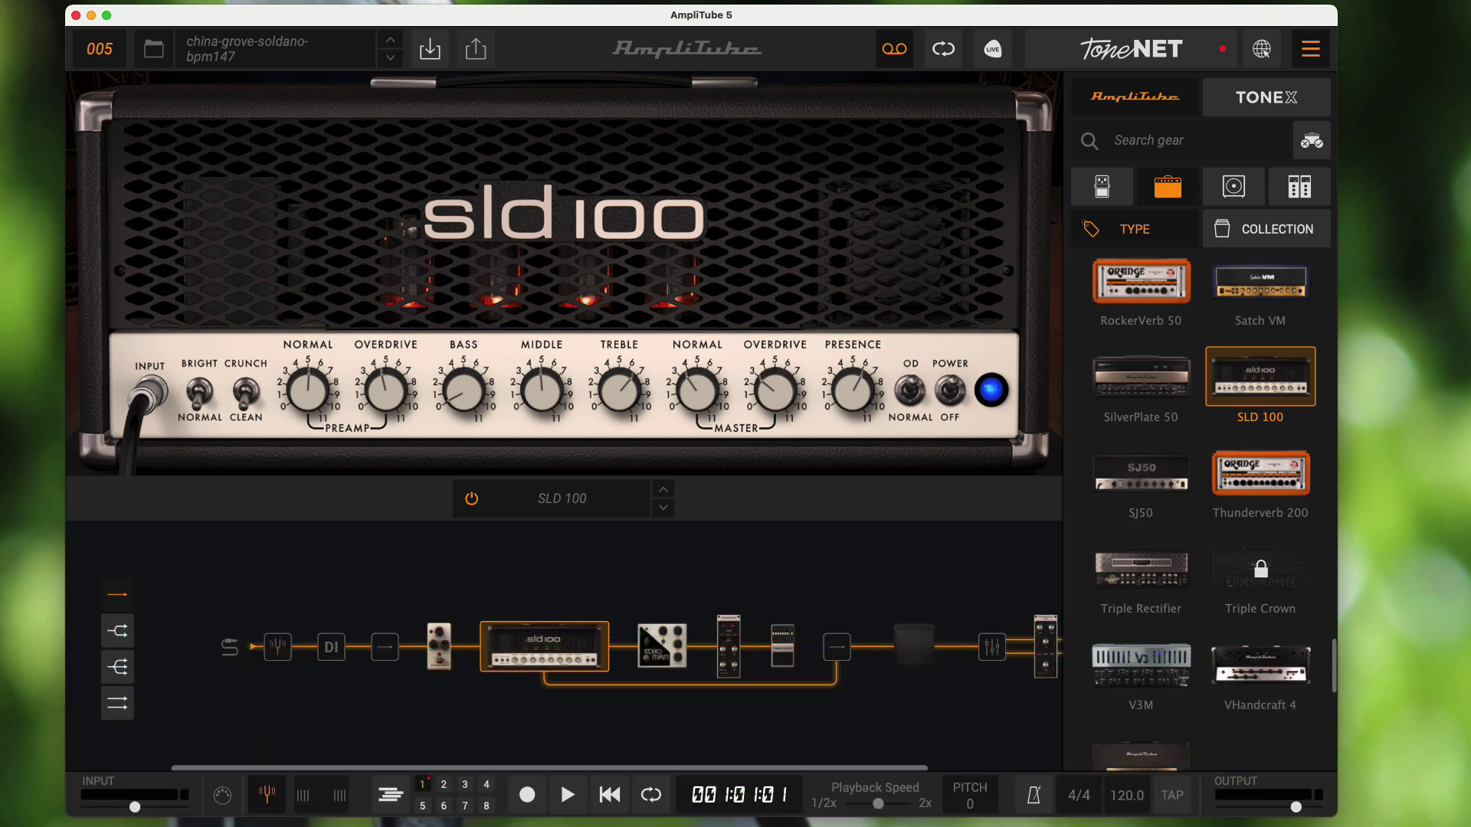
- Open the audio and MIDI settings to the program-change preset table, showing empty rows from 028
left_click(1309, 63)
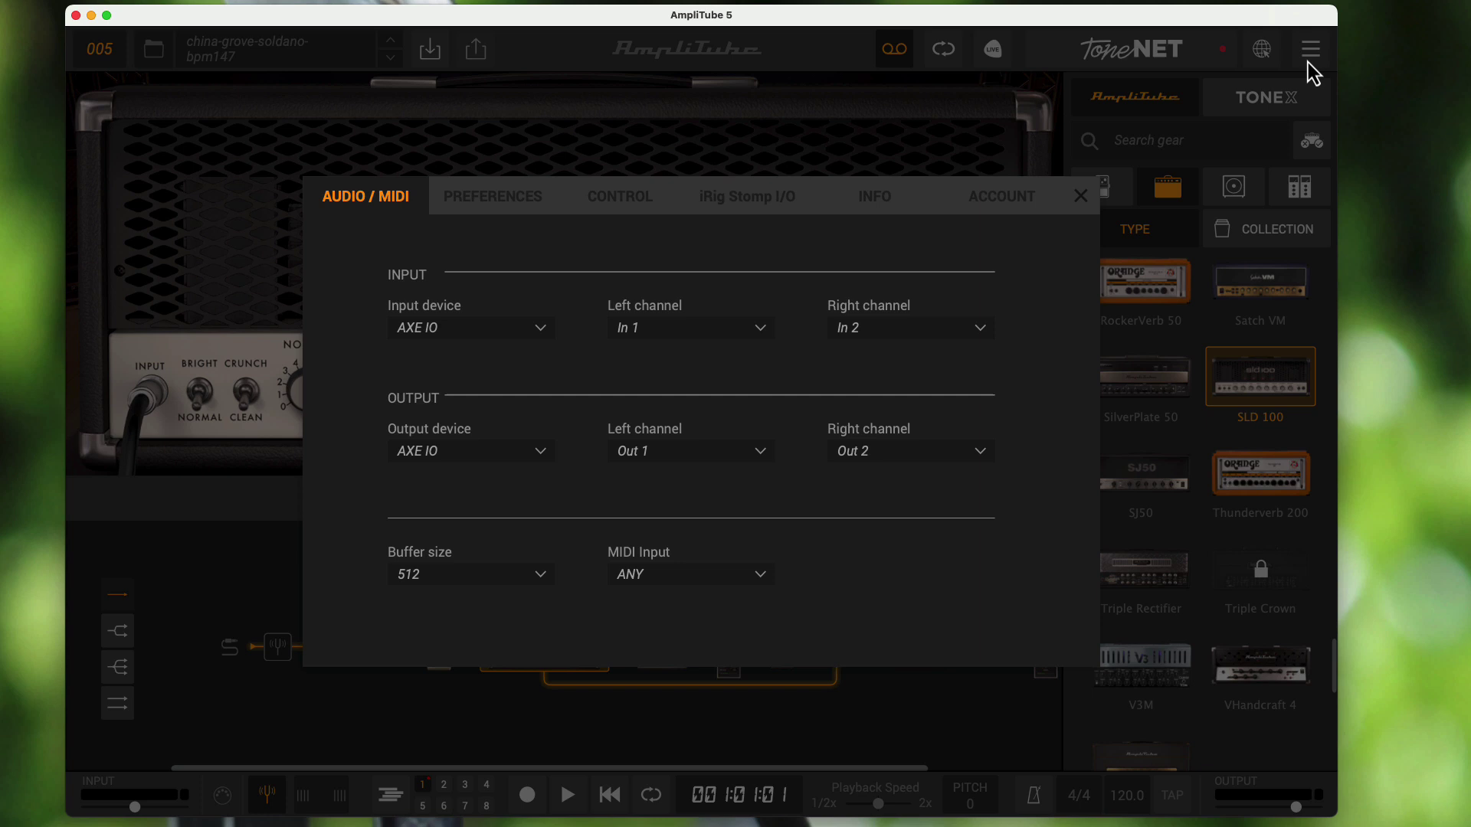
left_click(623, 202)
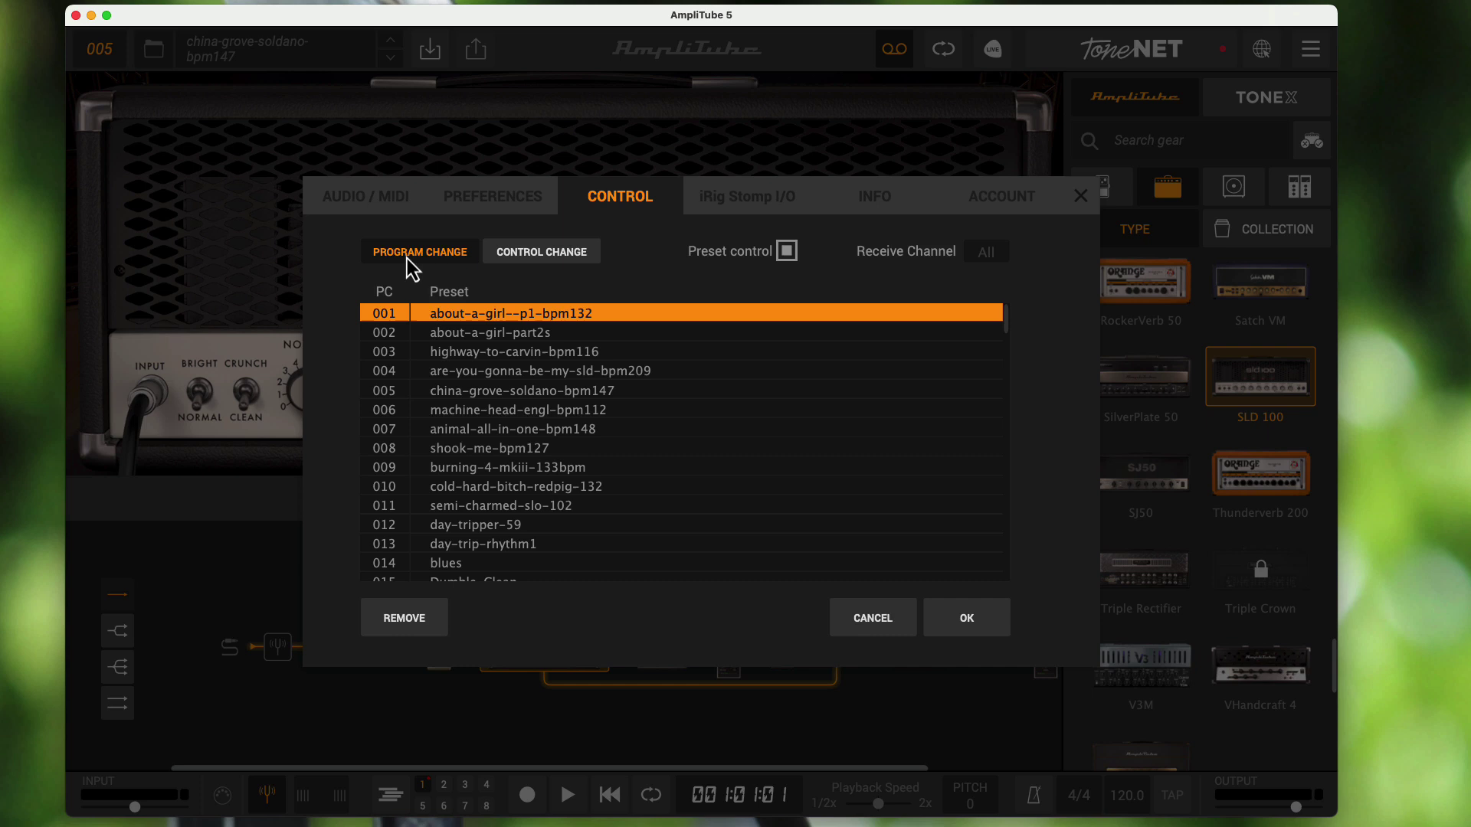
scroll(521, 443, "down", 3)
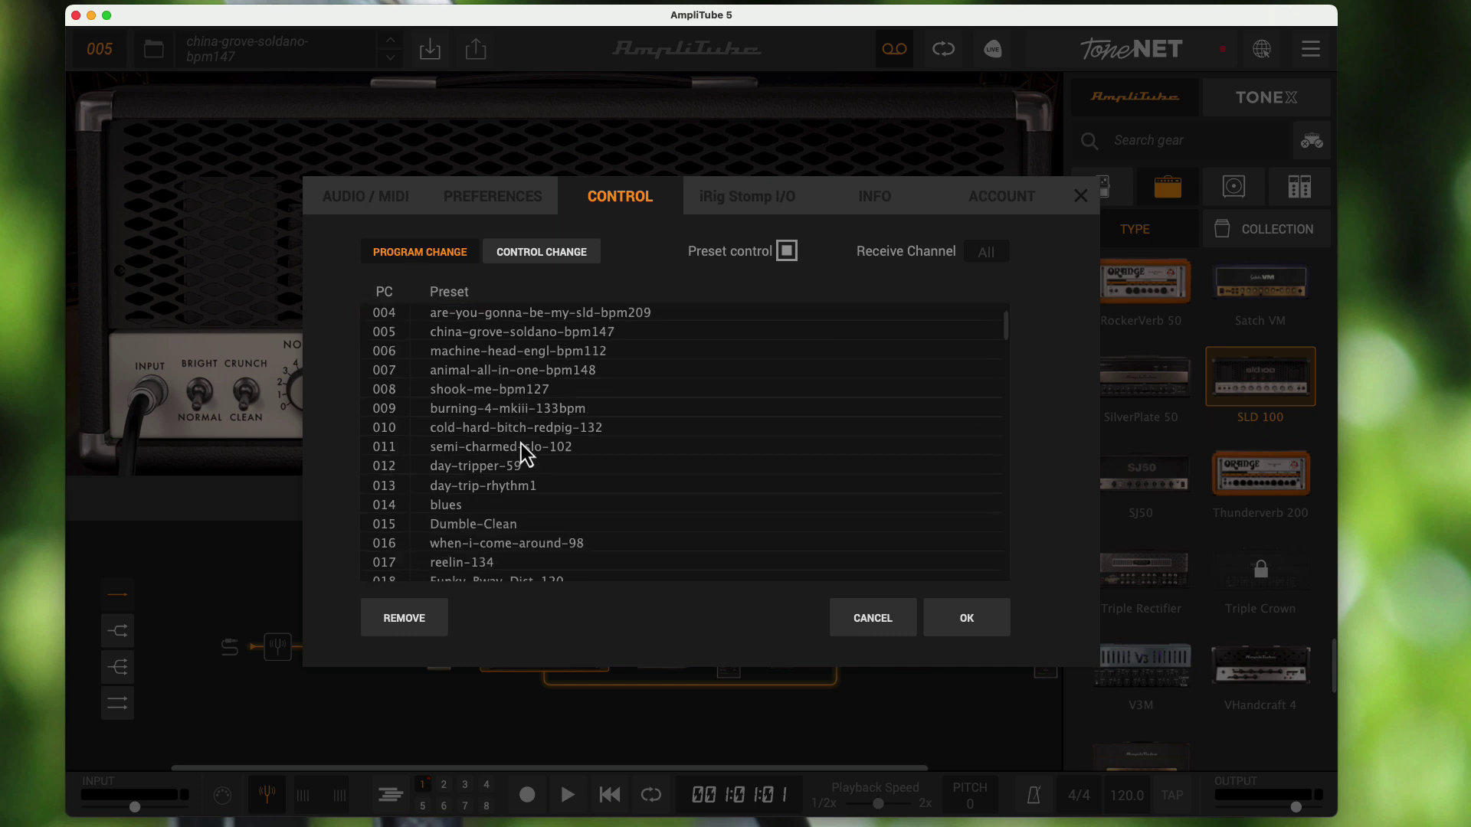
scroll(521, 443, "down", 2)
scroll(521, 444, "down", 2)
scroll(520, 444, "down", 2)
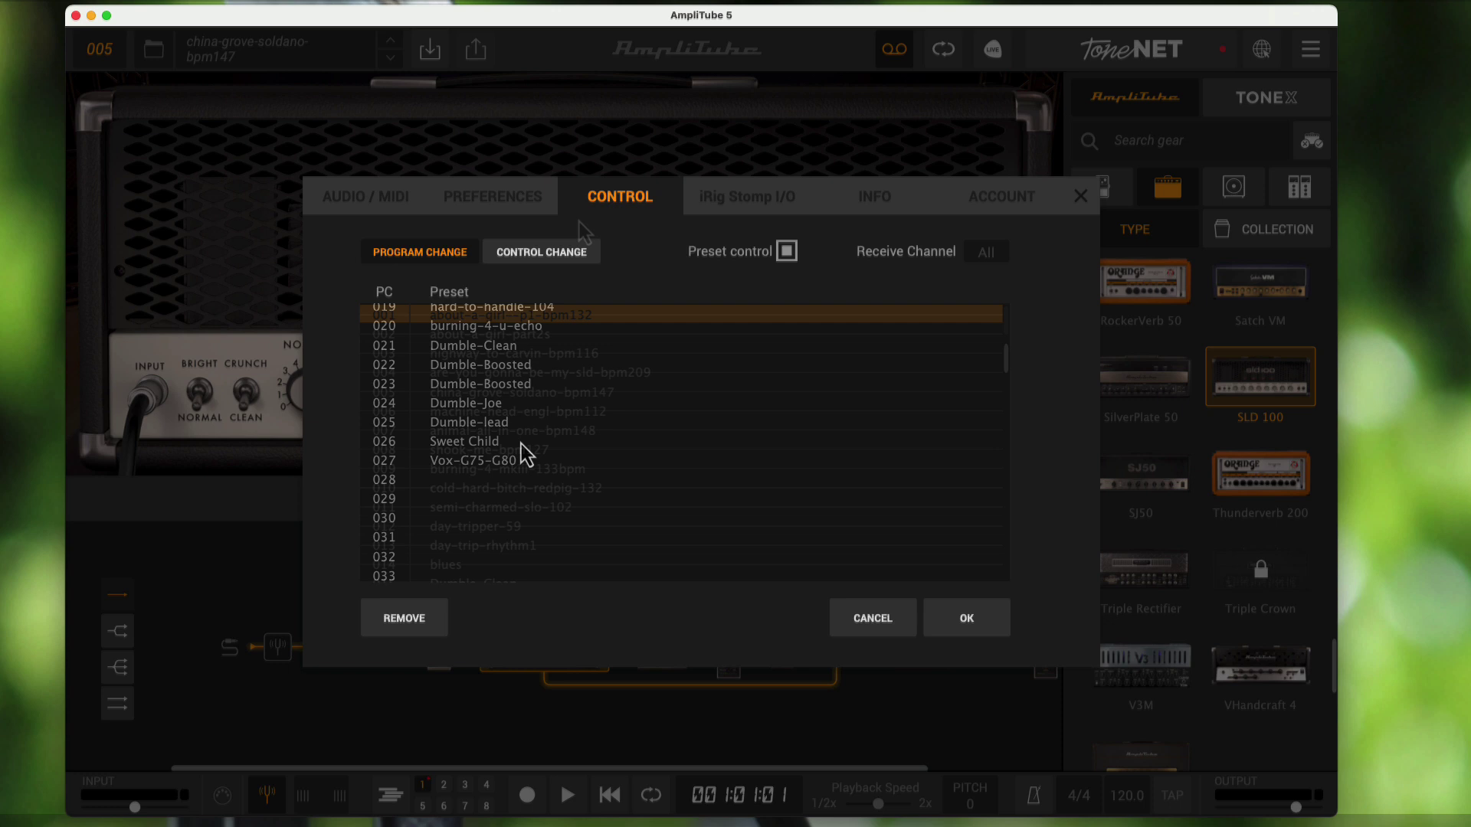
scroll(521, 444, "down", 1)
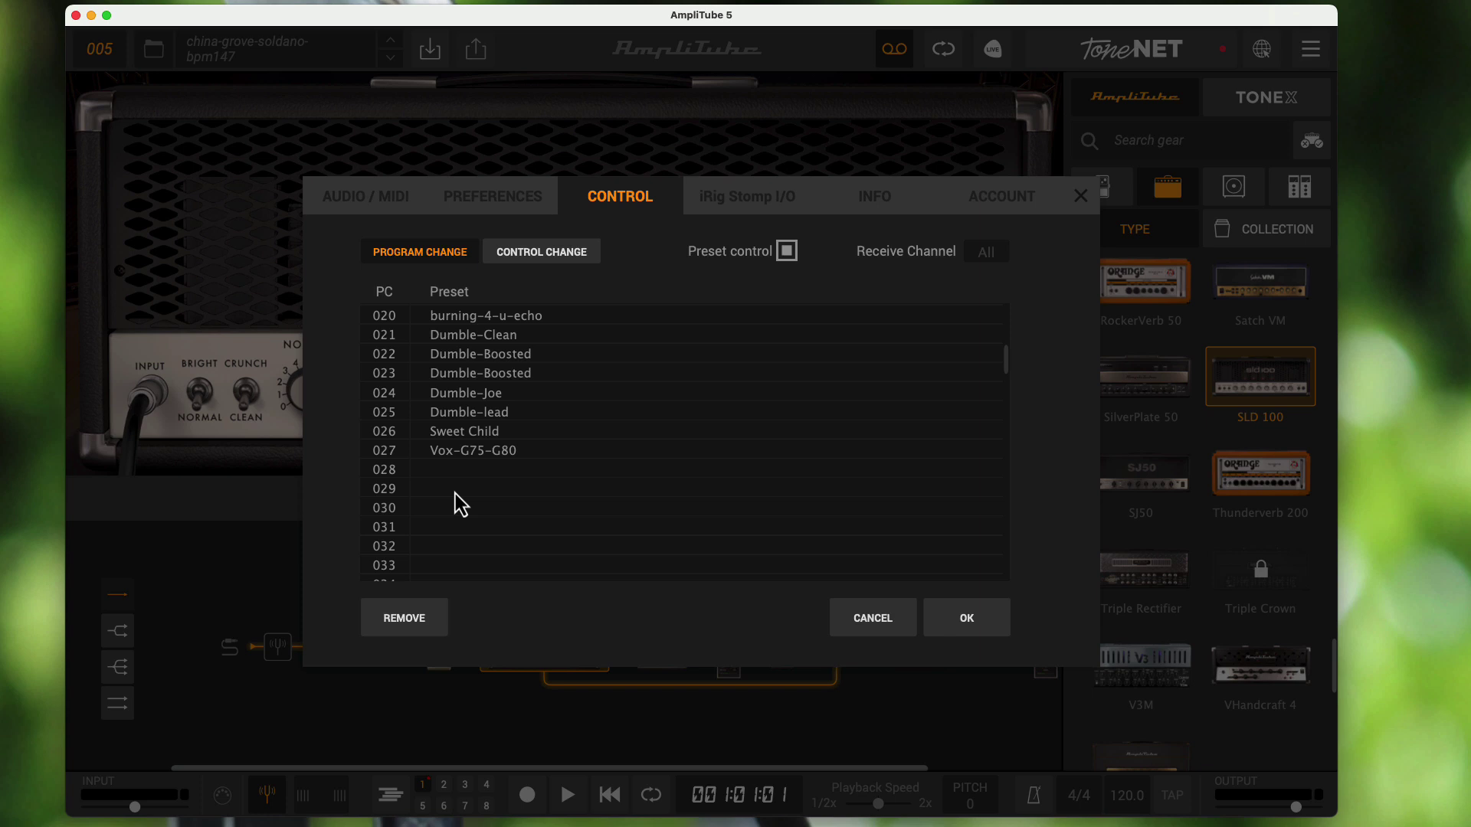
- Set program change 029 to the Fender preset 'Annoying Neighbor'
left_click(456, 492)
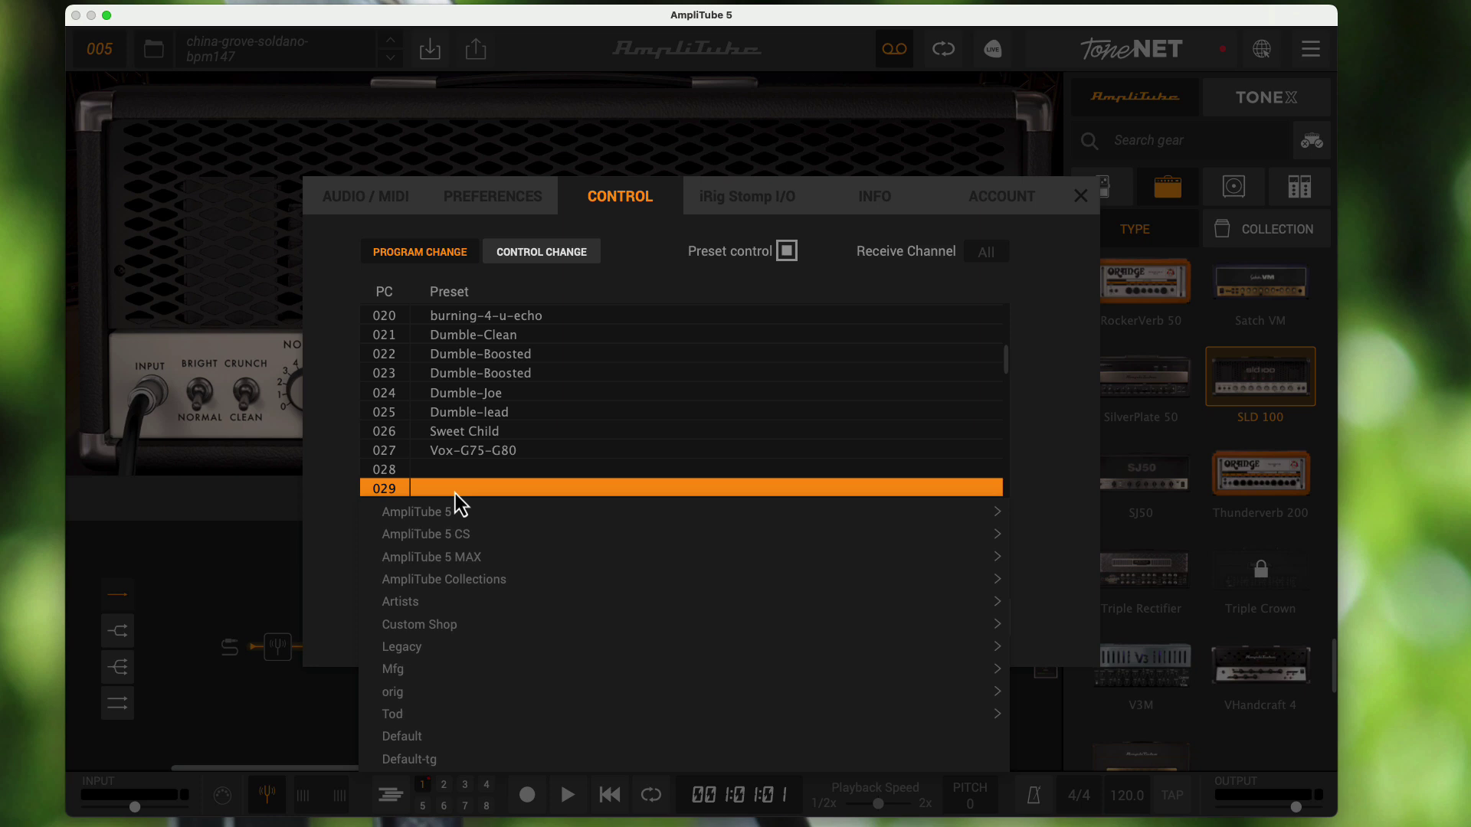
mouse_move(437, 669)
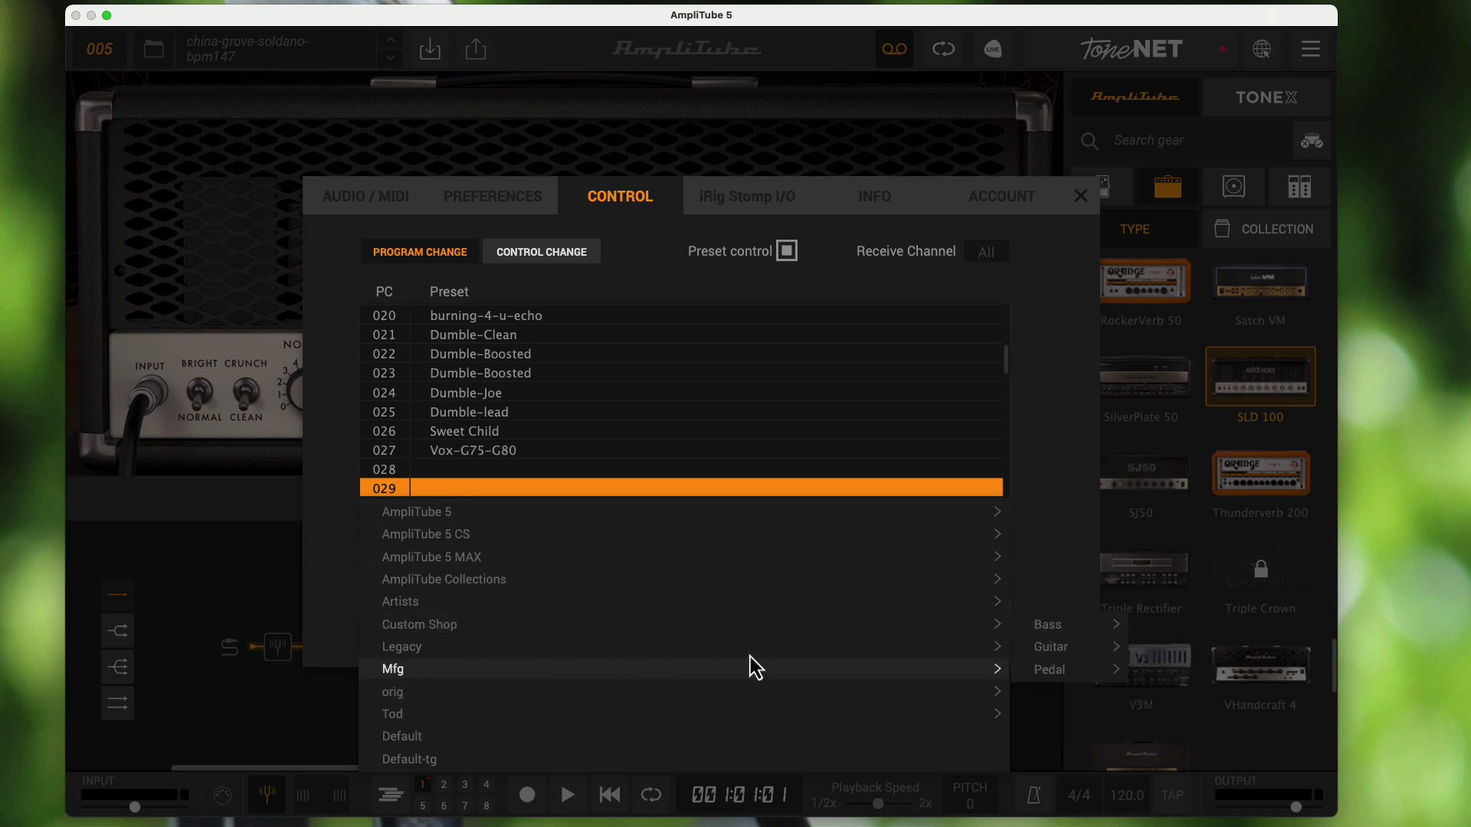
mouse_move(1052, 648)
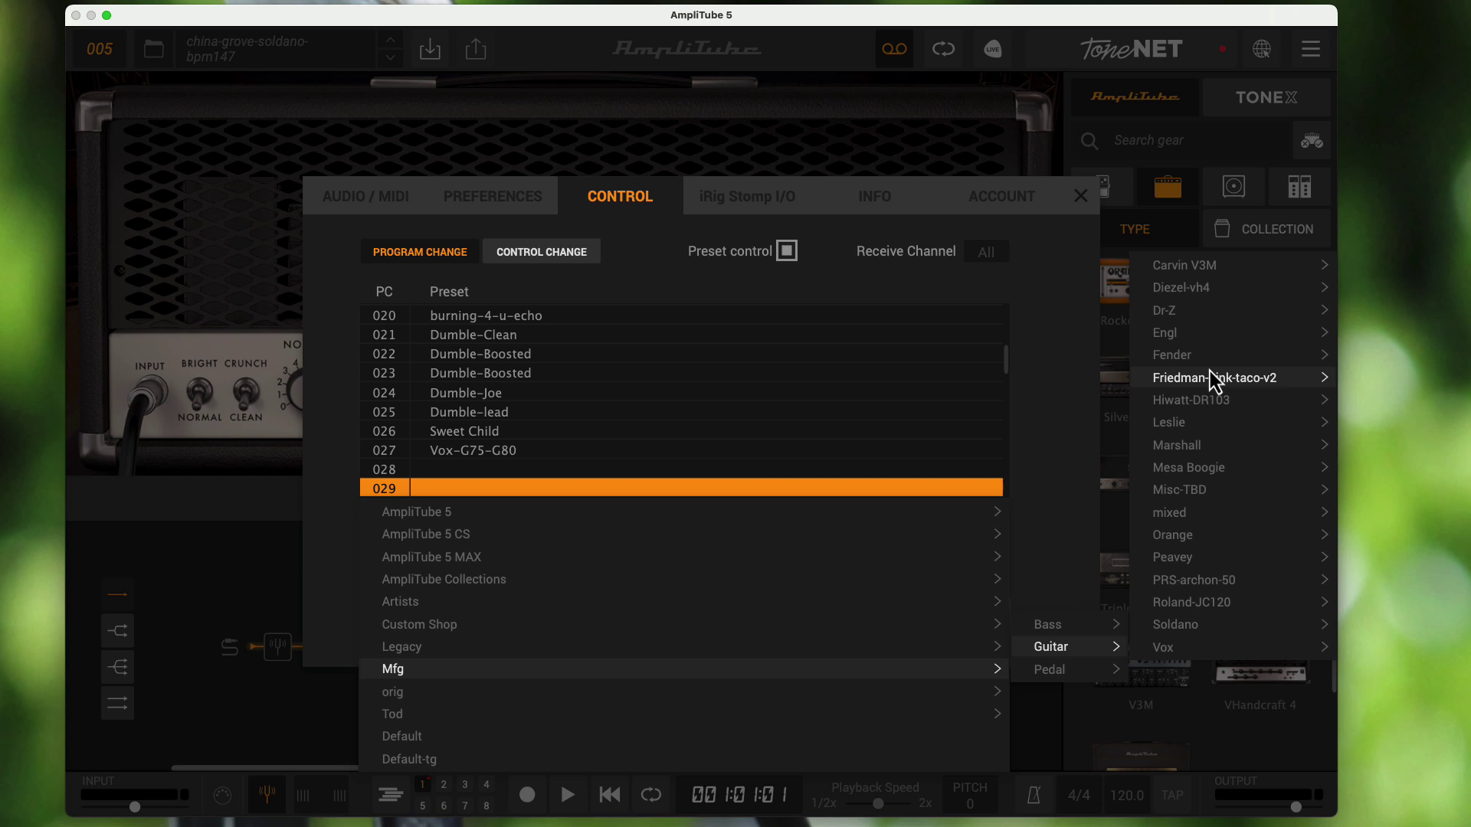
mouse_move(1172, 355)
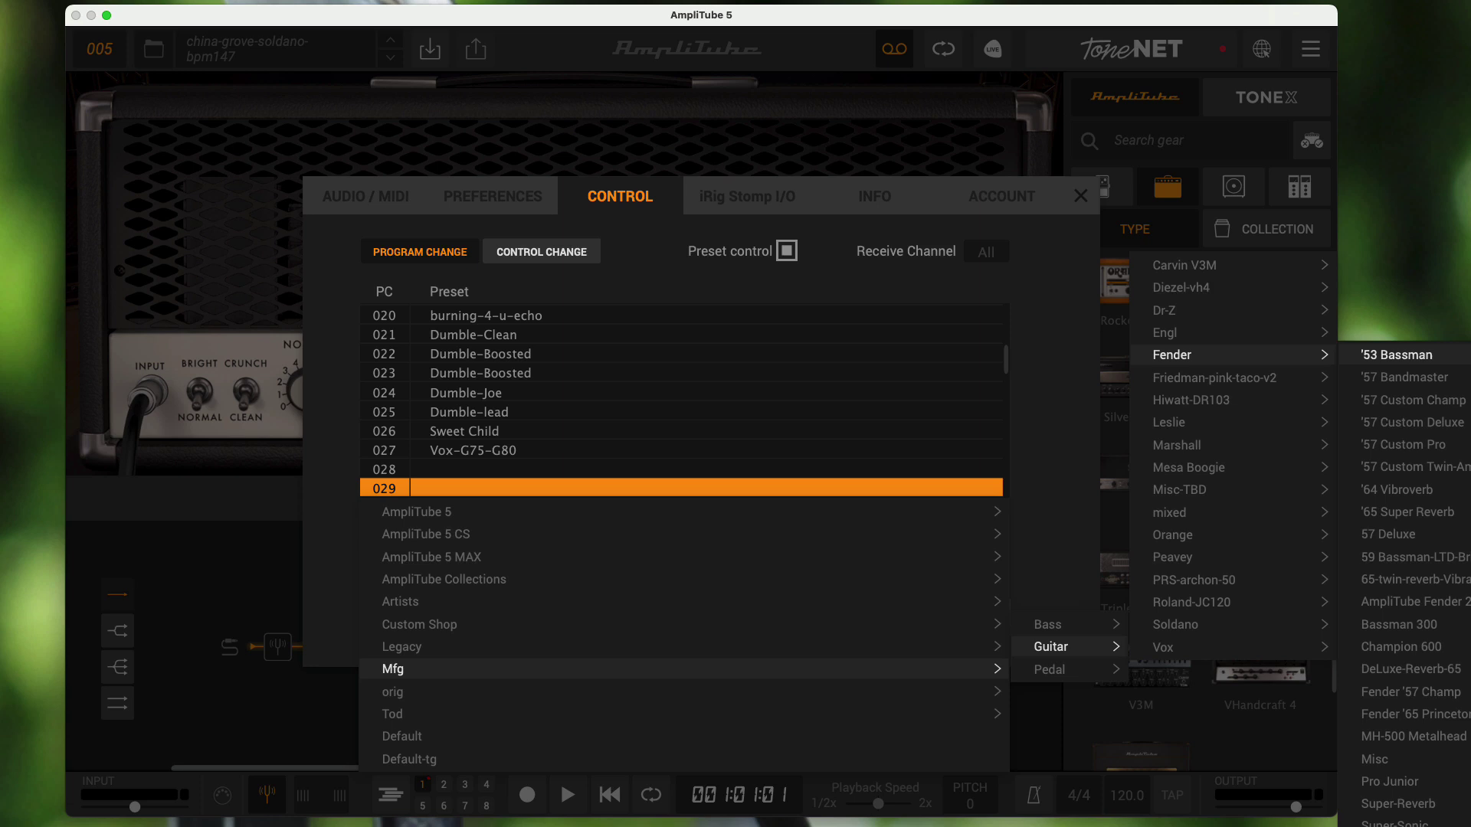
left_click(1397, 354)
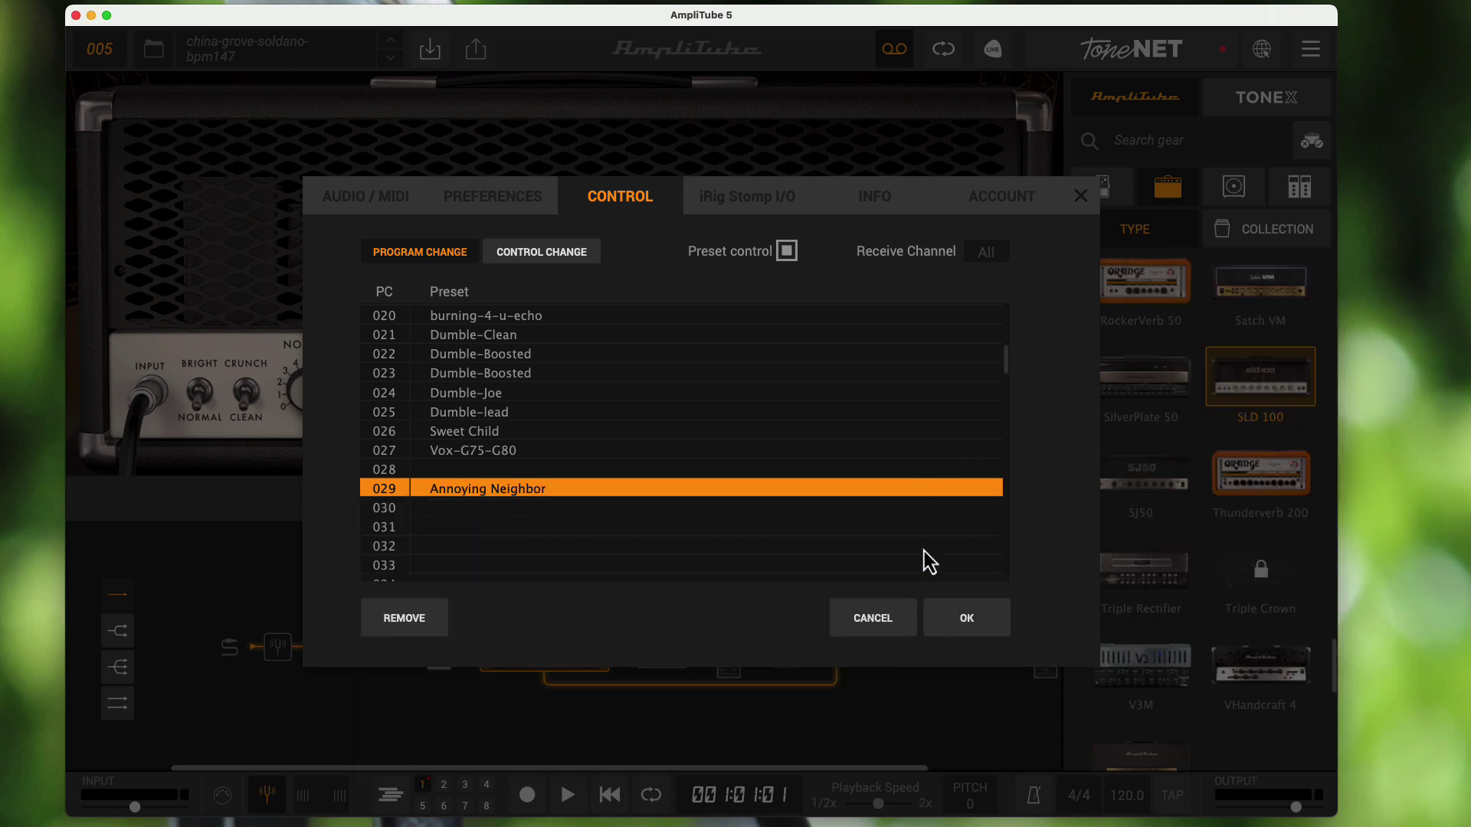
left_click(973, 619)
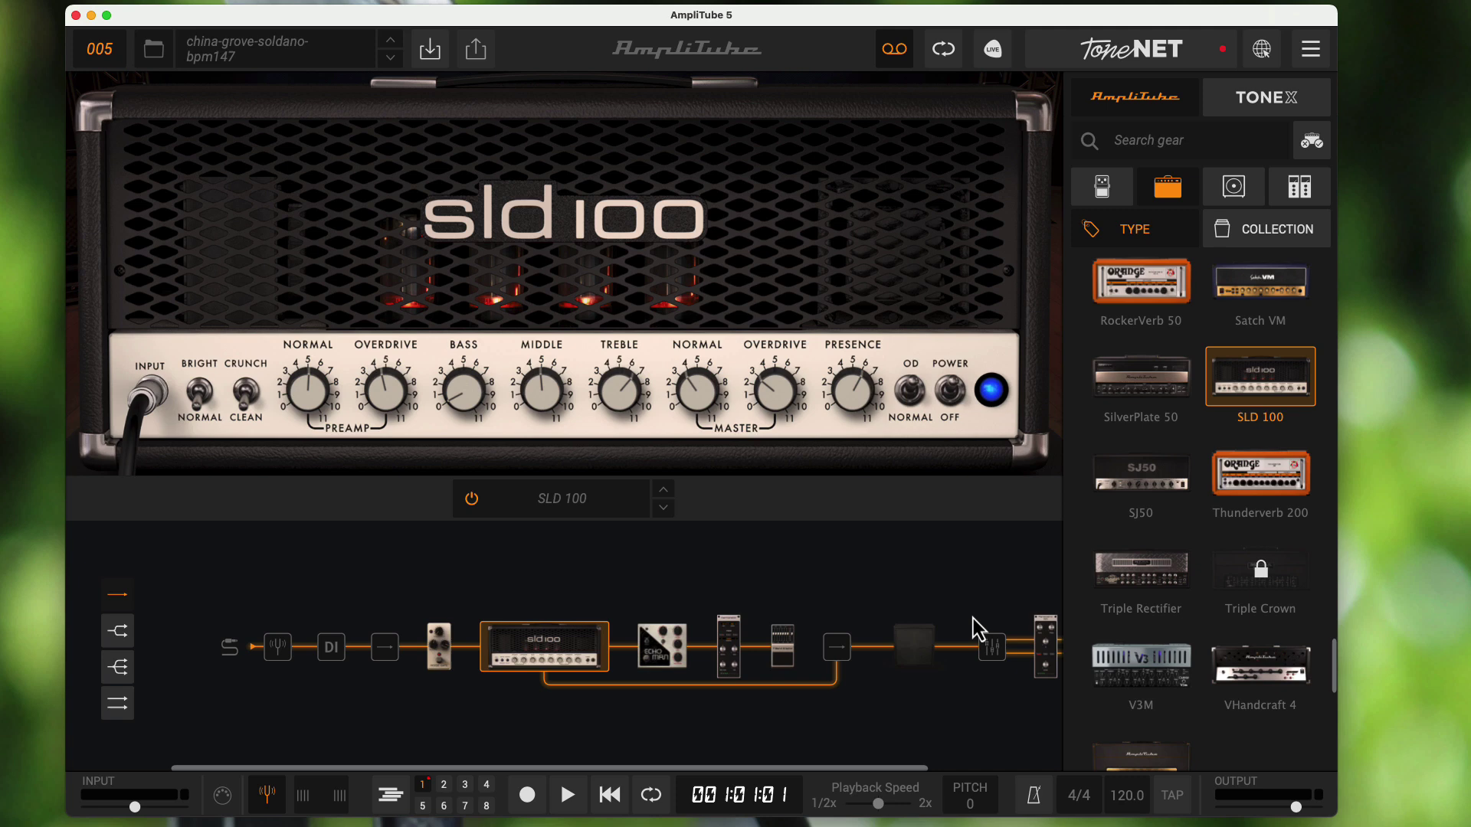
left_click(1308, 51)
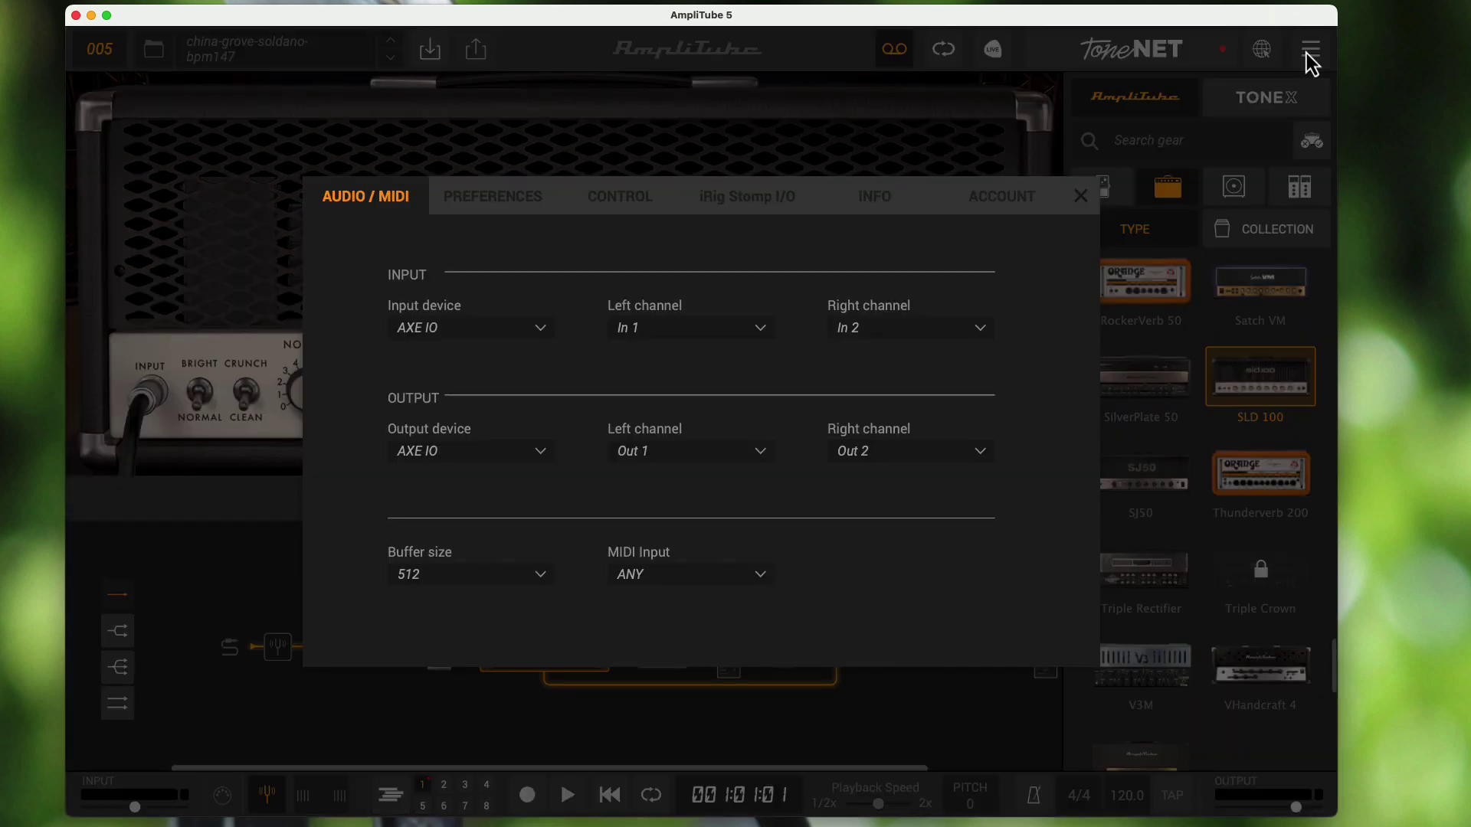
left_click(621, 198)
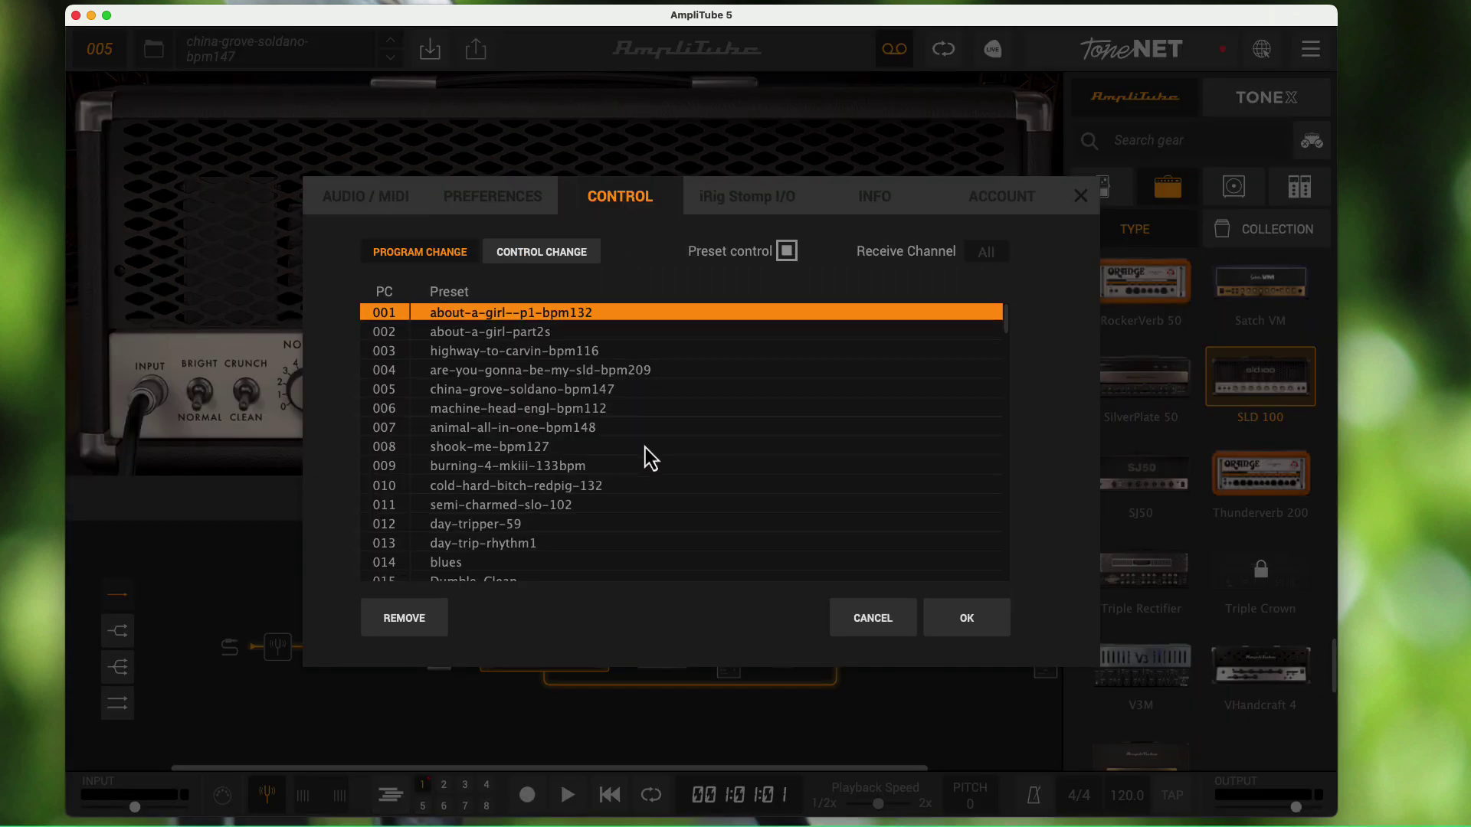
scroll(644, 450, "down", 5)
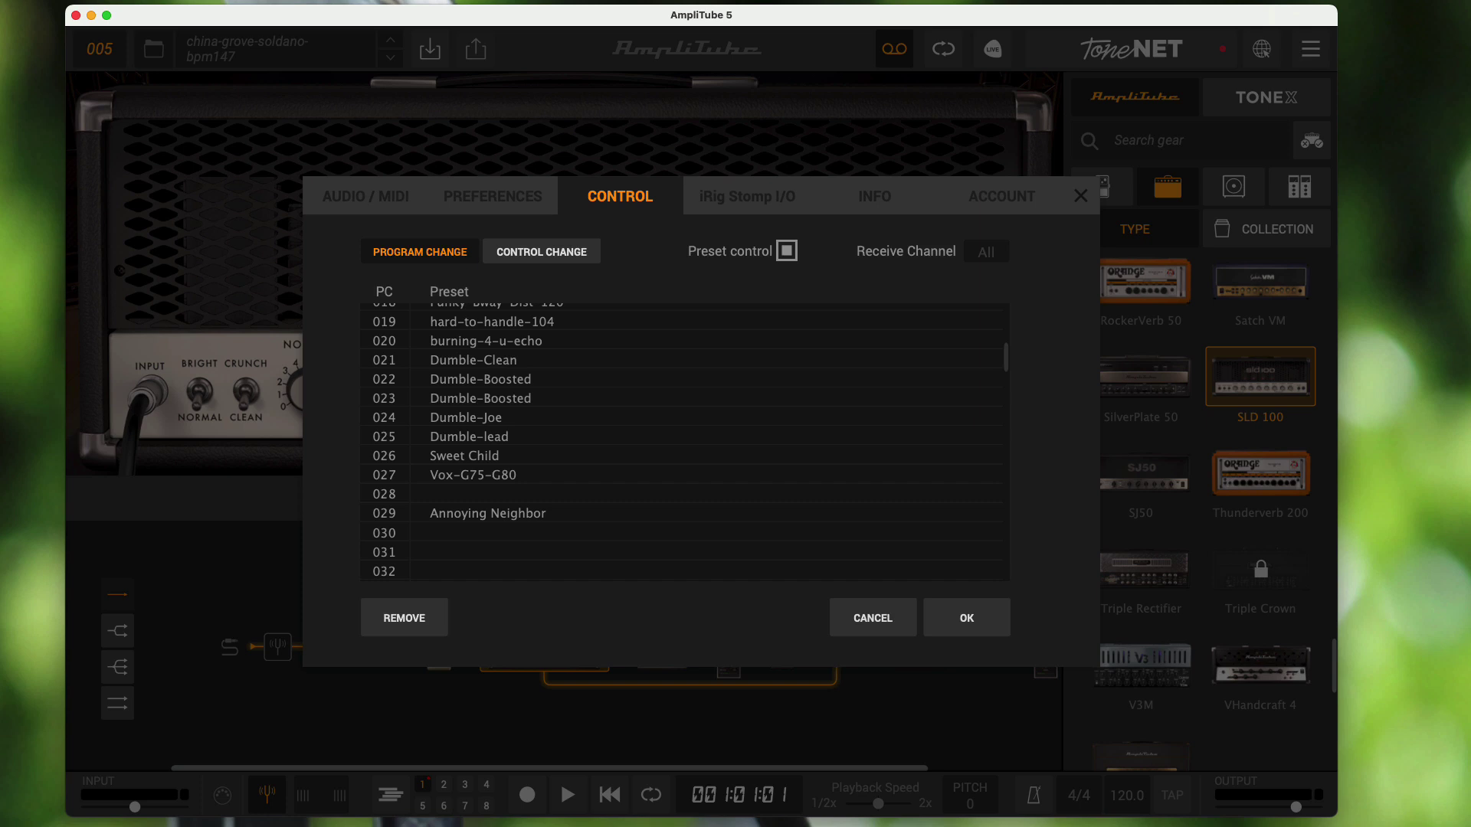
key("Escape")
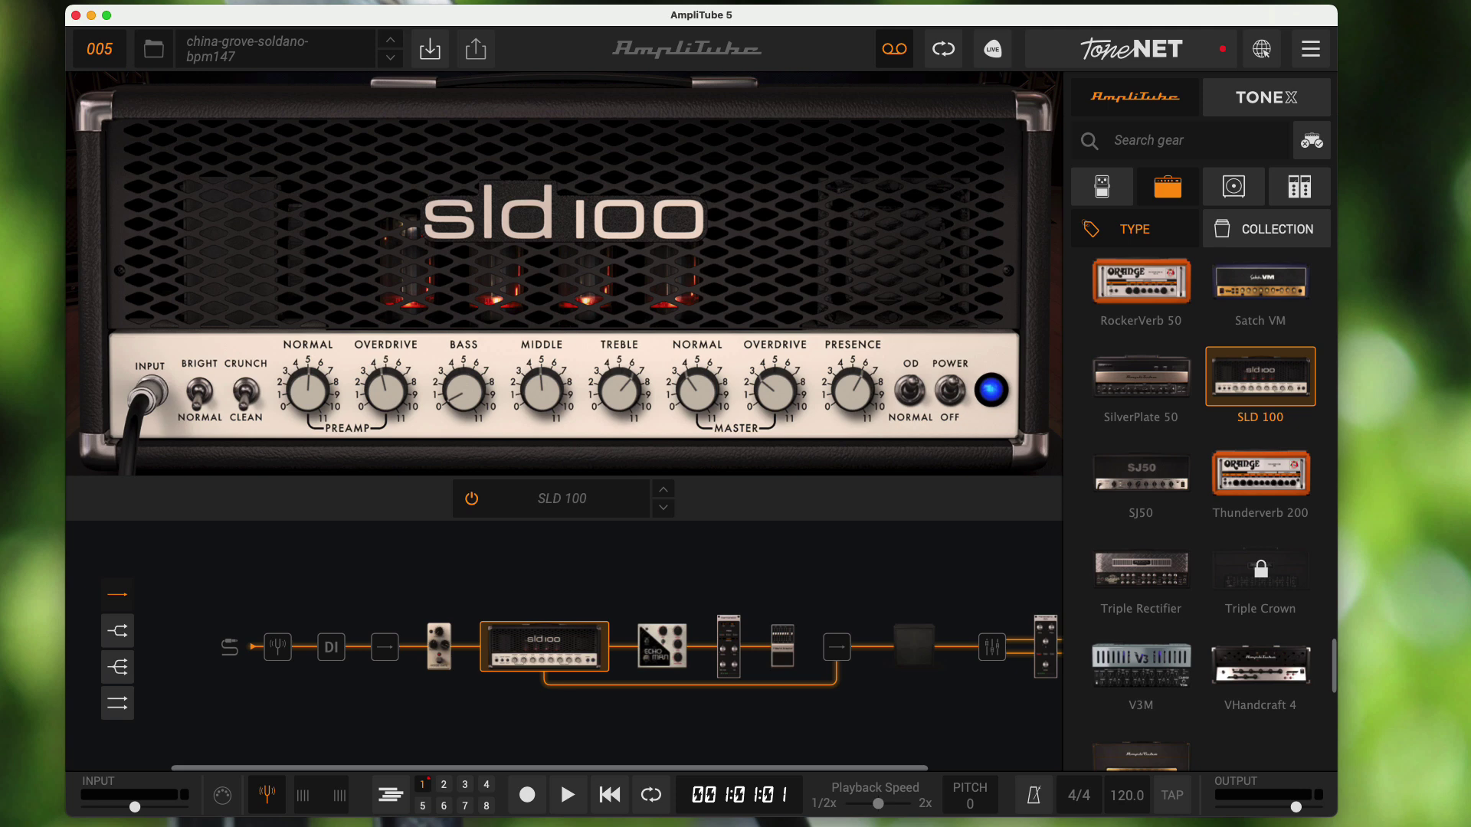
key("super+Tab")
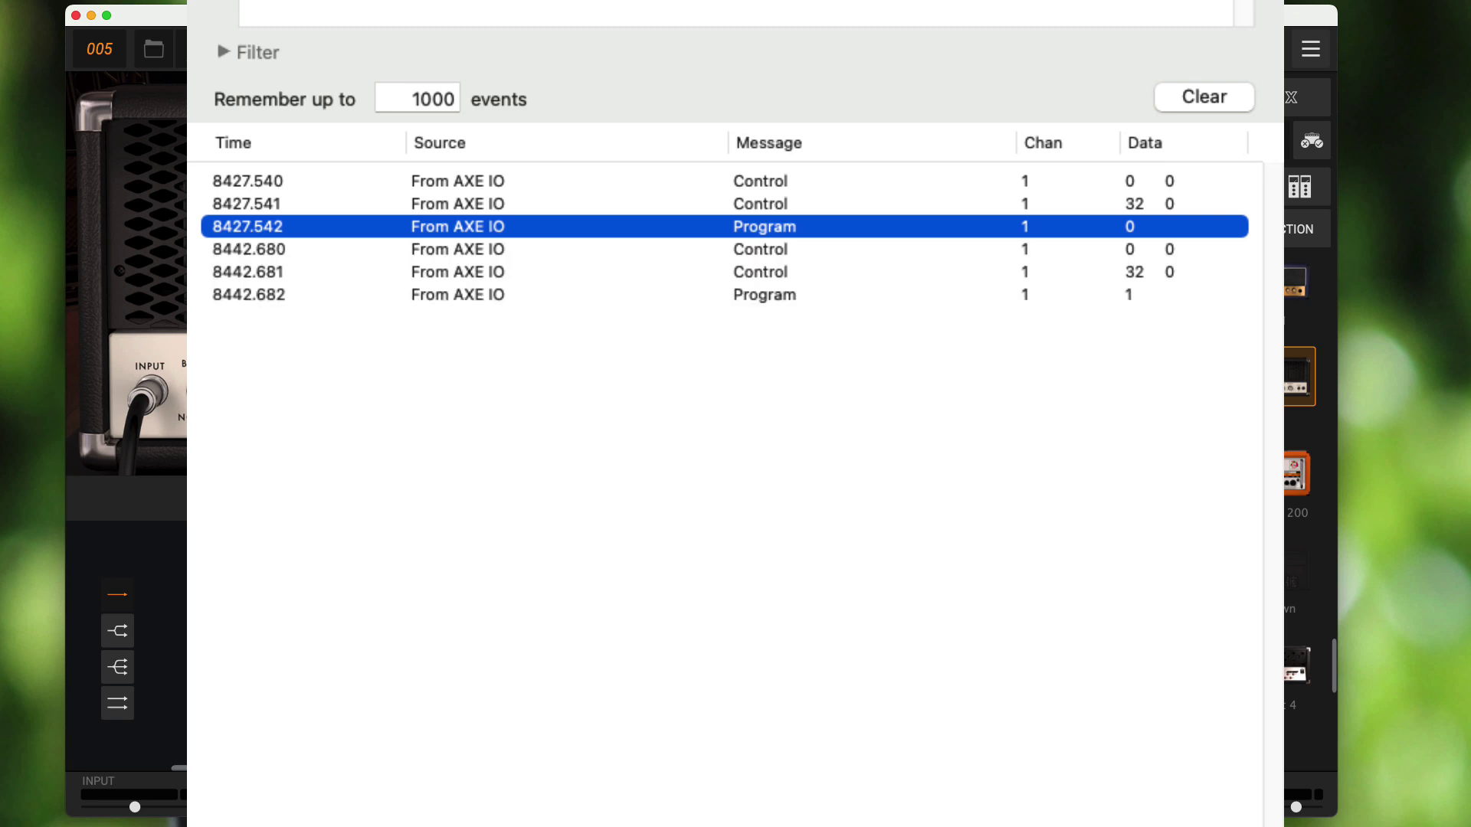
key("Down")
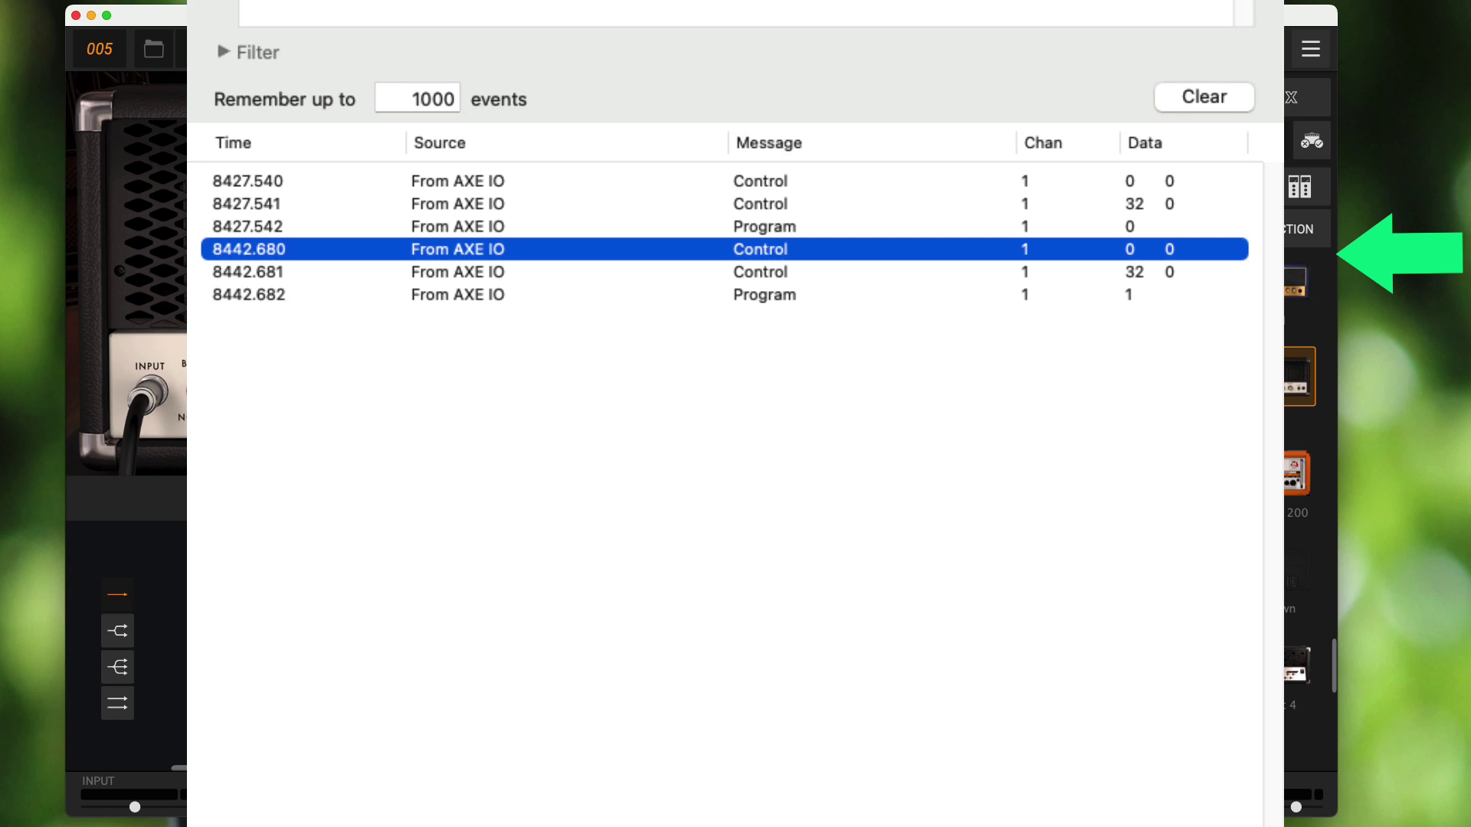
key("Down")
key("Down")
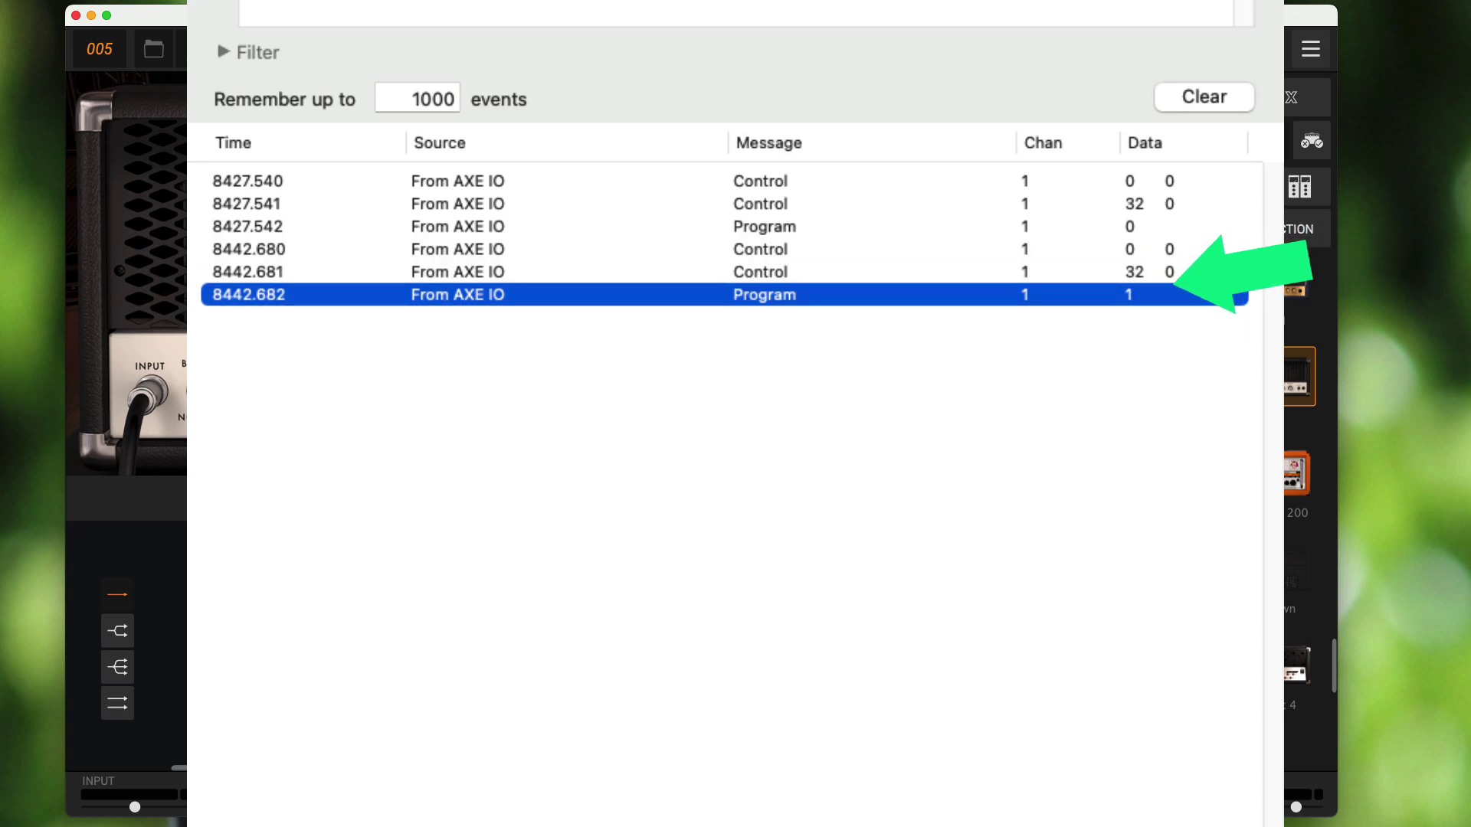